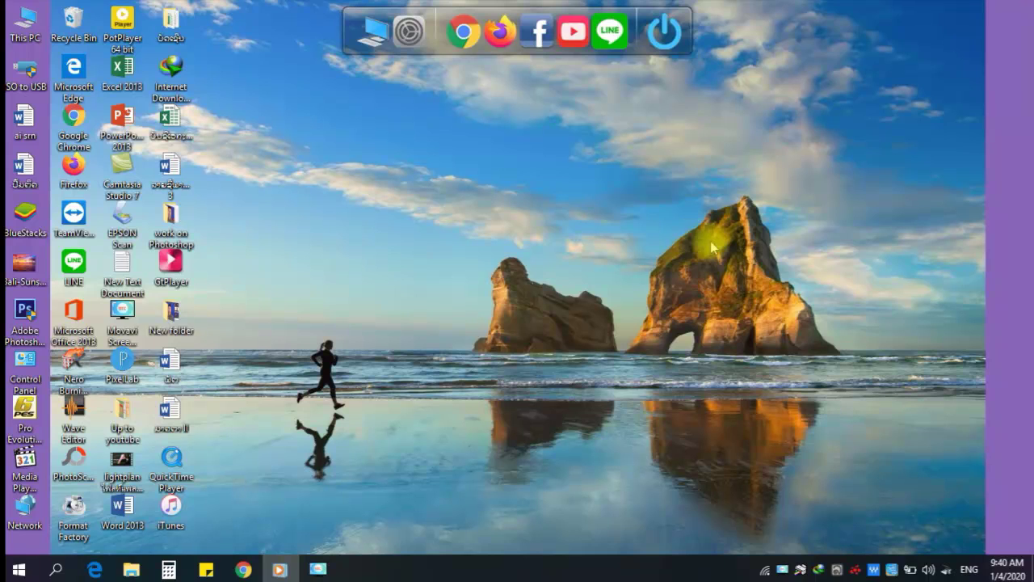
Step: Refresh the desktop and check the Wi-Fi connection status
right_click(653, 242)
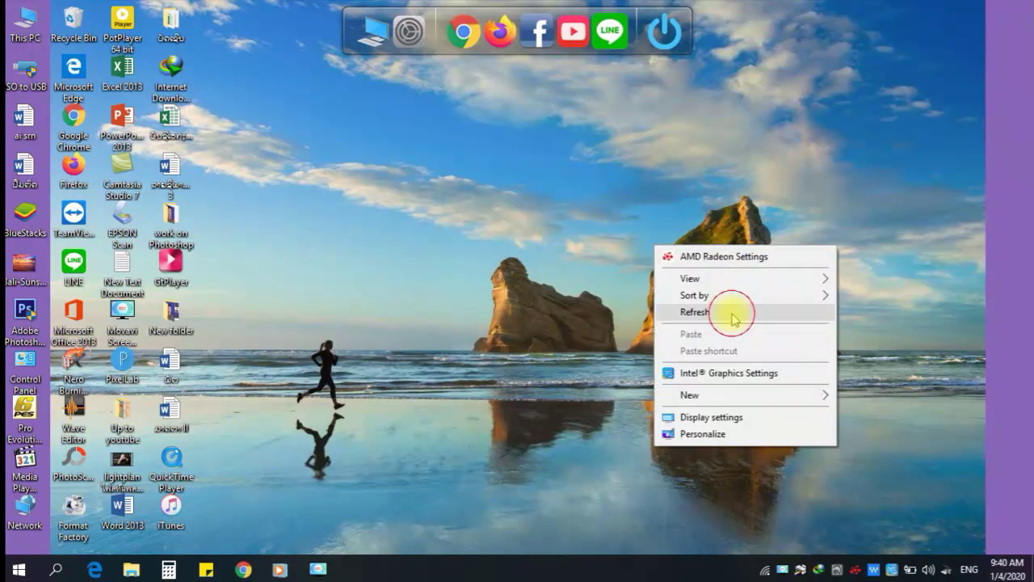
left_click(734, 313)
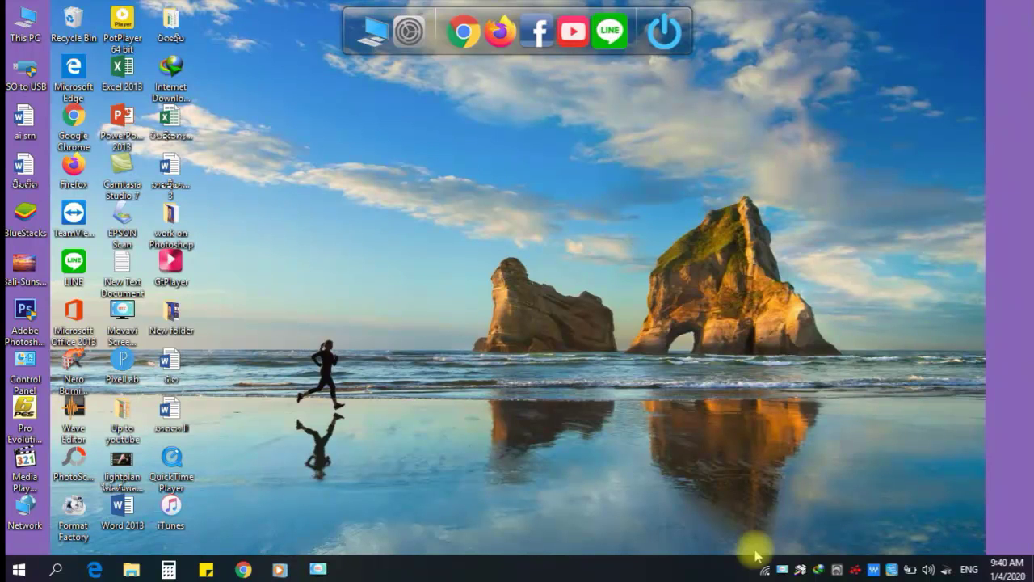
left_click(765, 570)
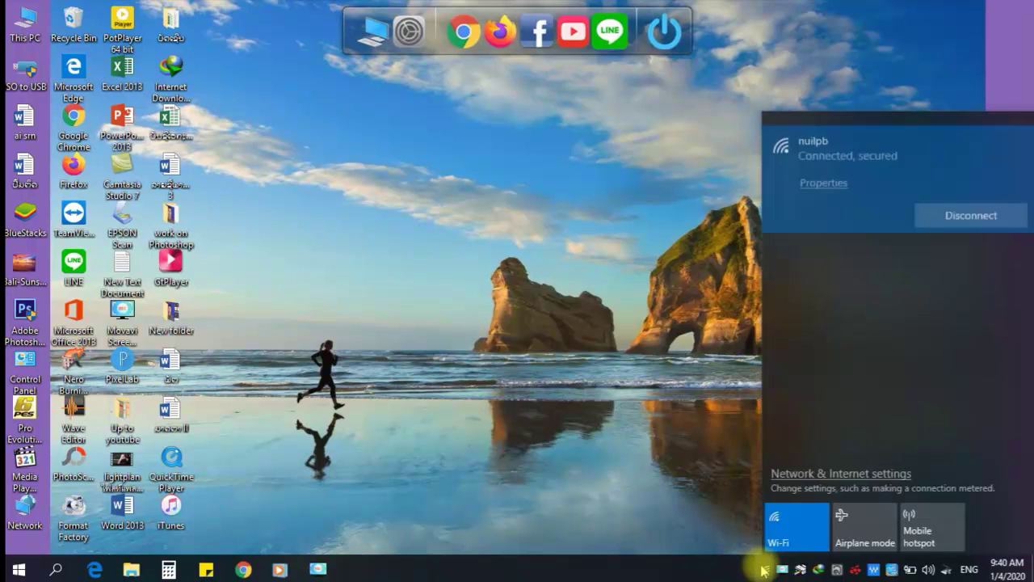
left_click(711, 497)
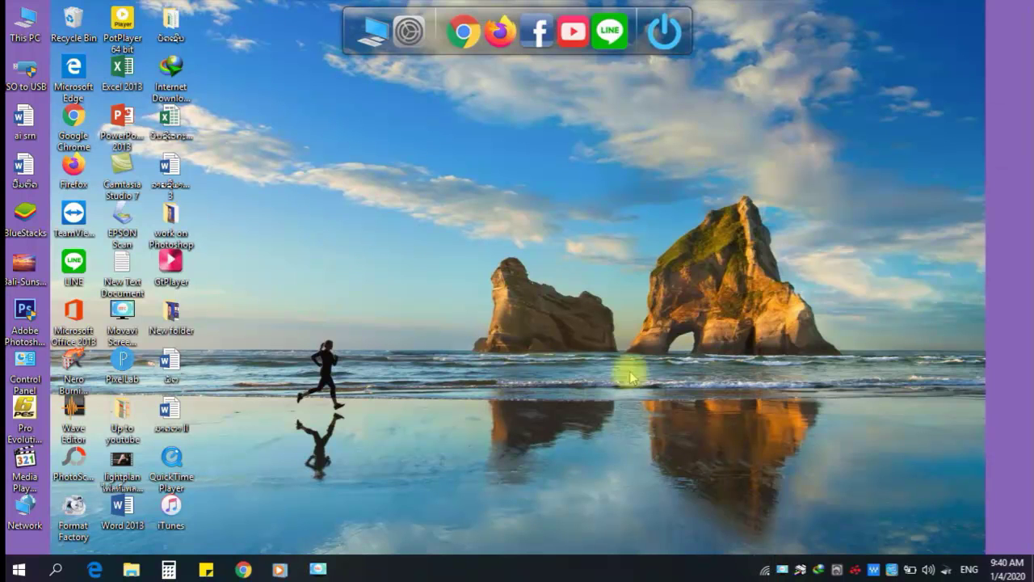
right_click(507, 248)
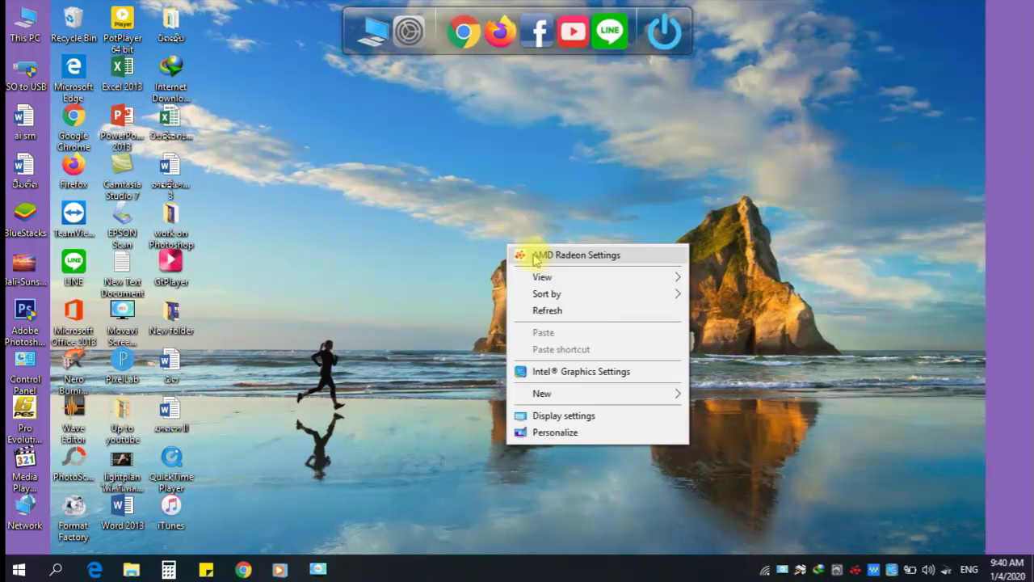
left_click(577, 304)
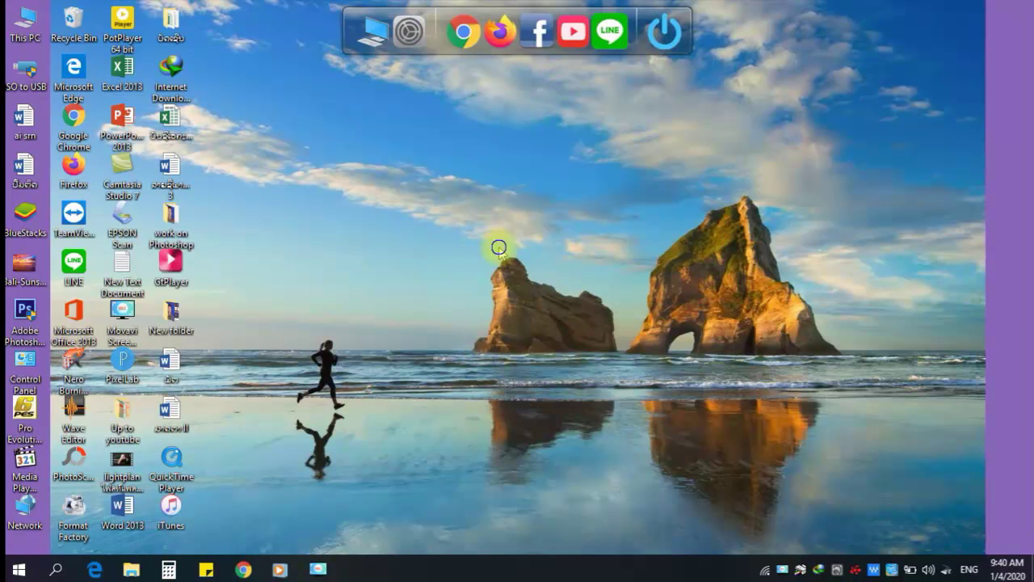
right_click(498, 247)
left_click(563, 313)
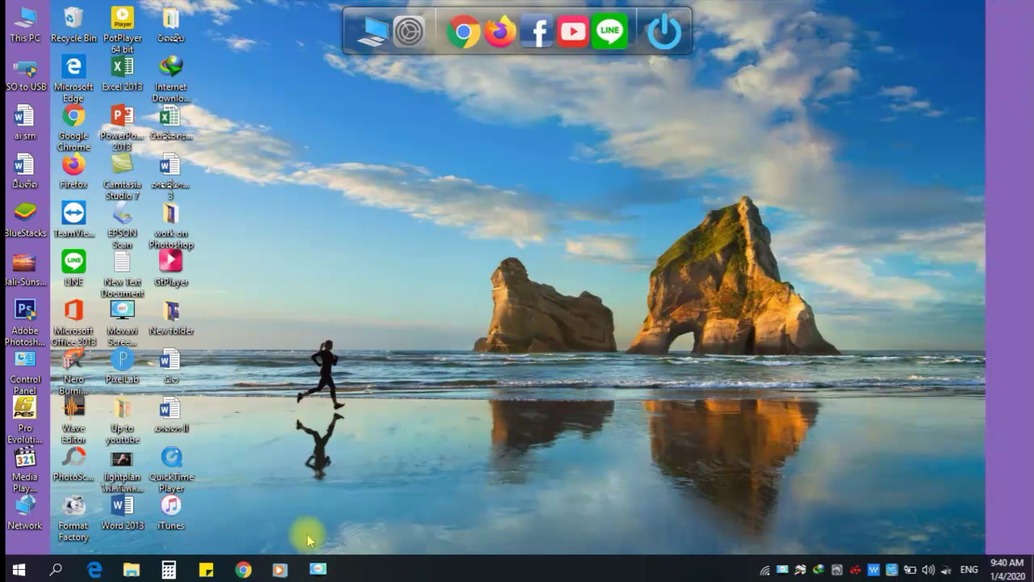
Step: Switch to Google Chrome and search Google for "download windows 10 pro"
left_click(240, 566)
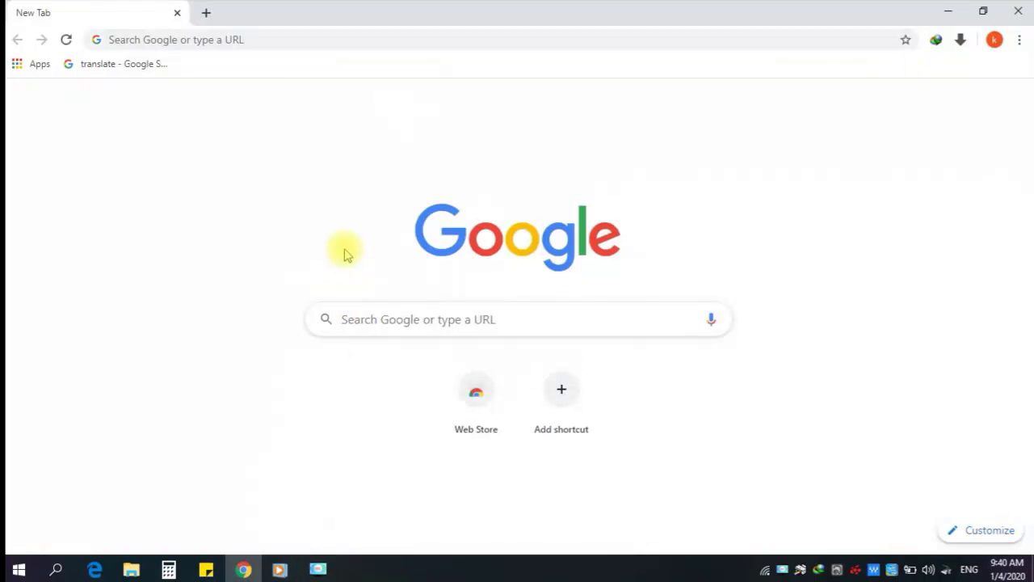
left_click(410, 316)
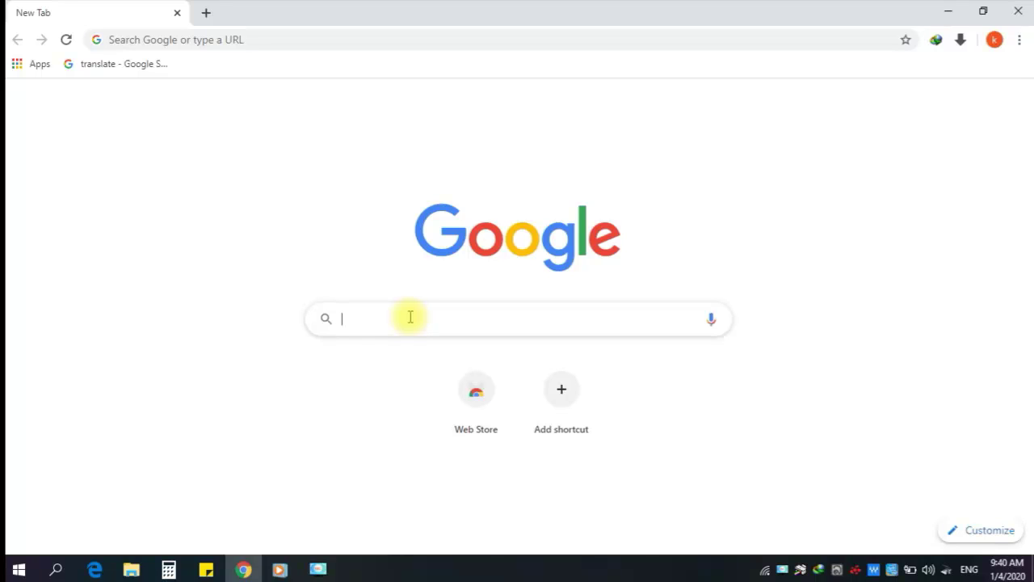
type("dow")
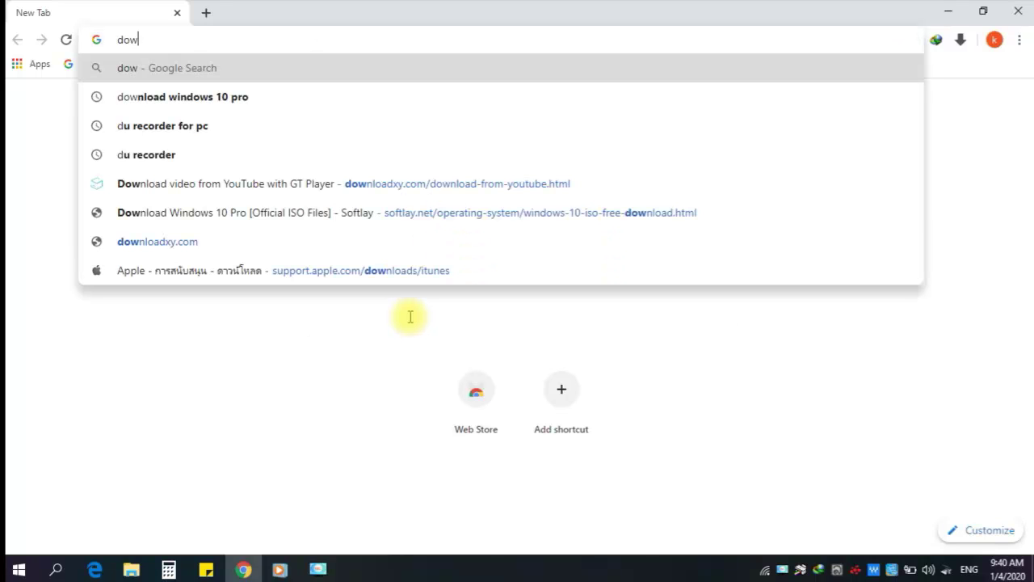
type("n")
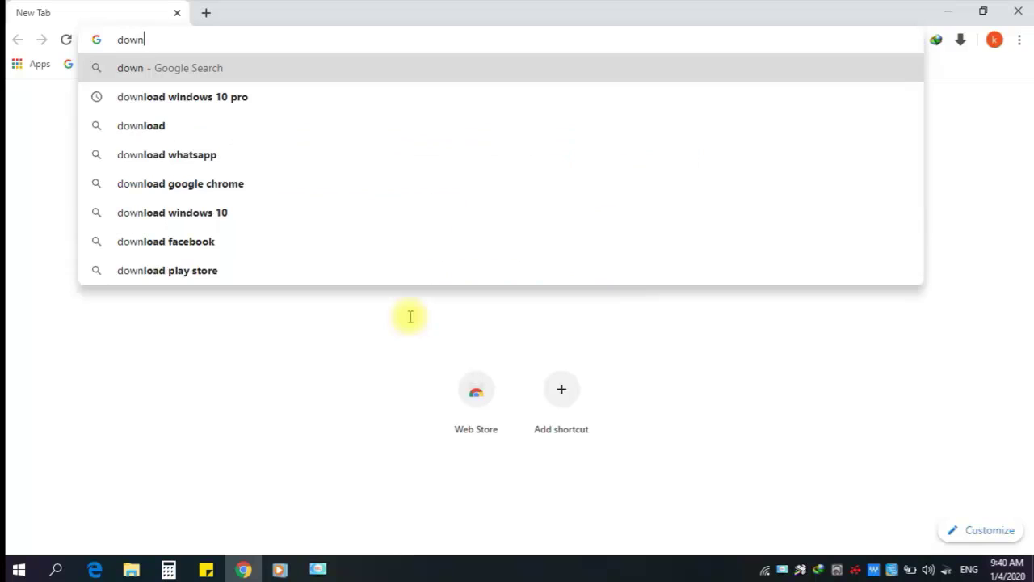
left_click(243, 99)
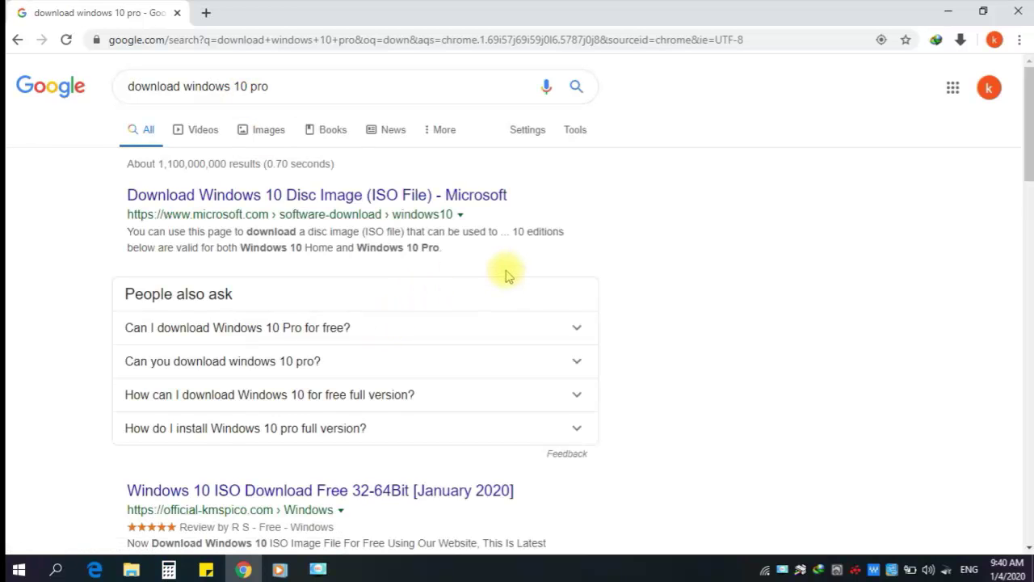
Step: Open the Softlay "Download Windows 10 Pro [Official ISO Files]" result in a new tab and switch to it
scroll(506, 276, "down", 5)
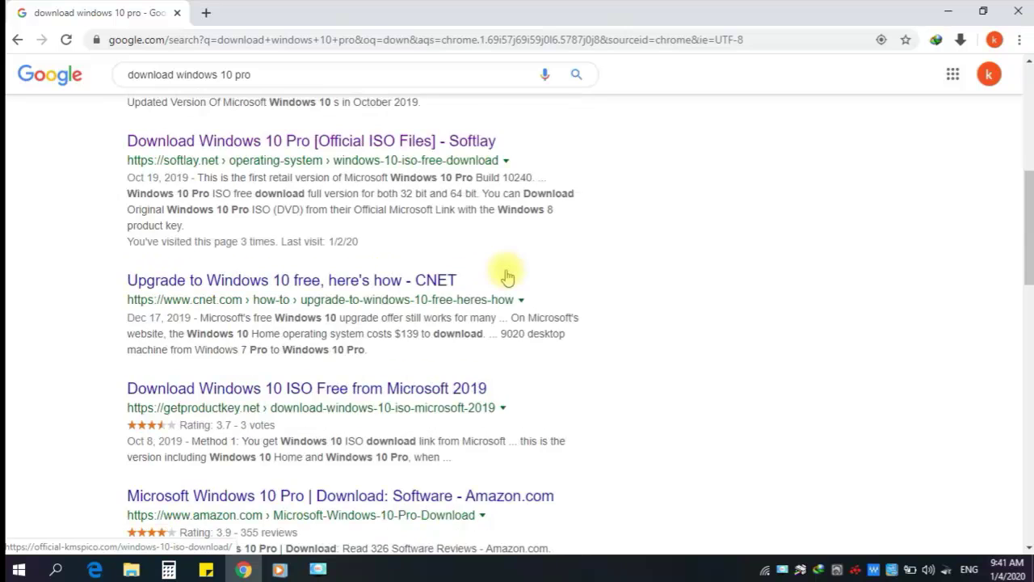
scroll(506, 277, "up", 5)
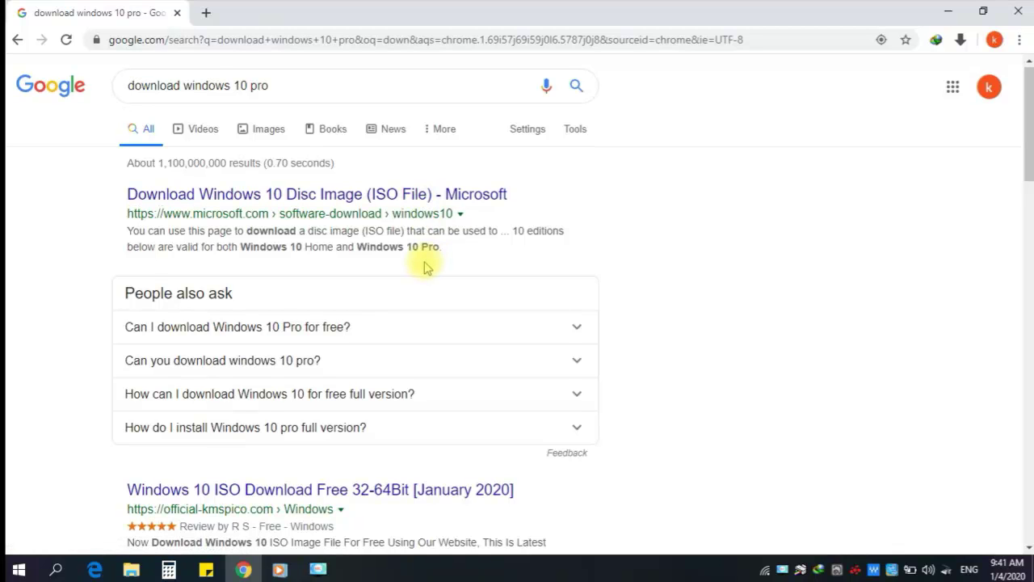
scroll(426, 268, "down", 2)
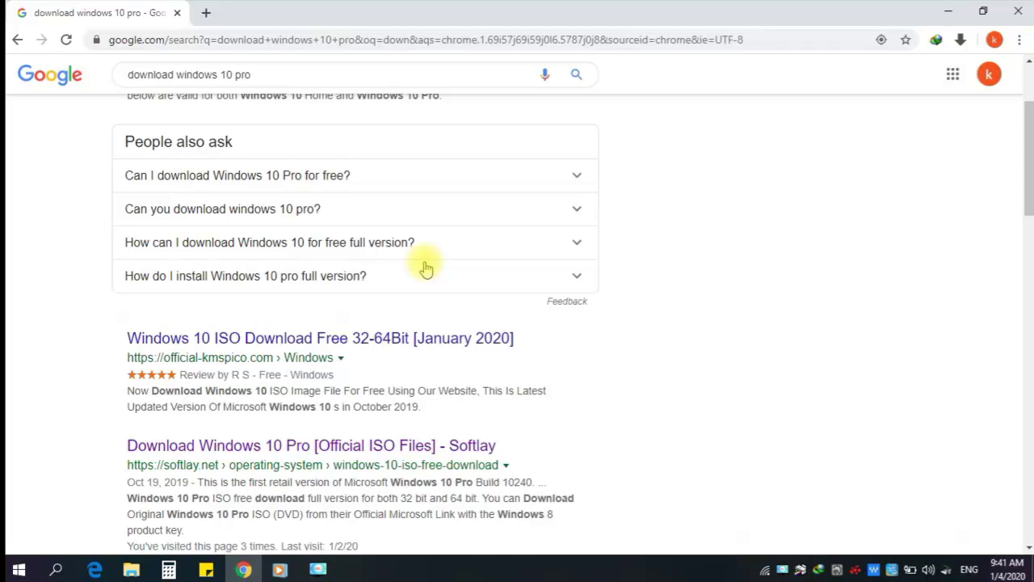
scroll(542, 261, "down", 2)
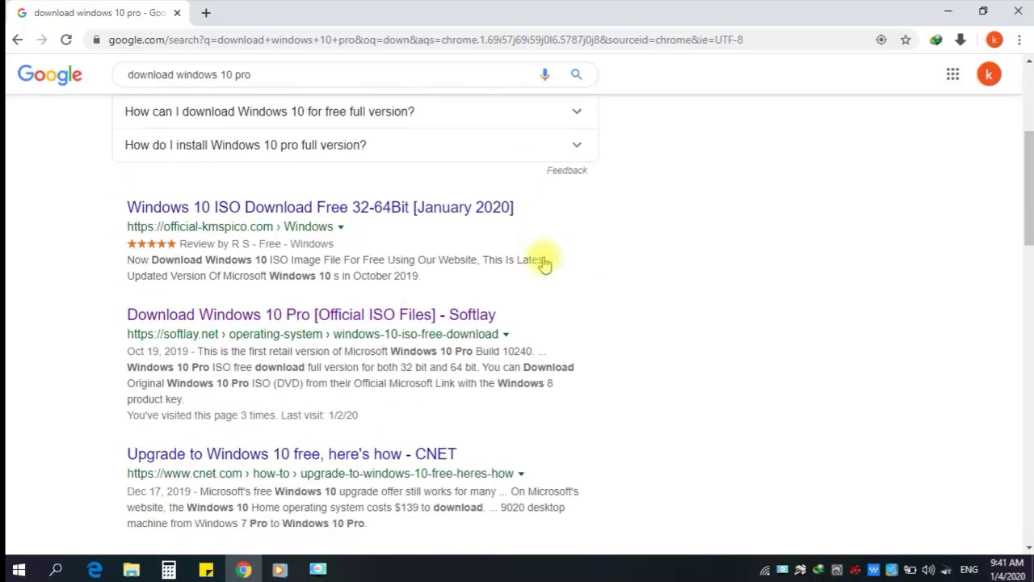
right_click(273, 295)
left_click(319, 308)
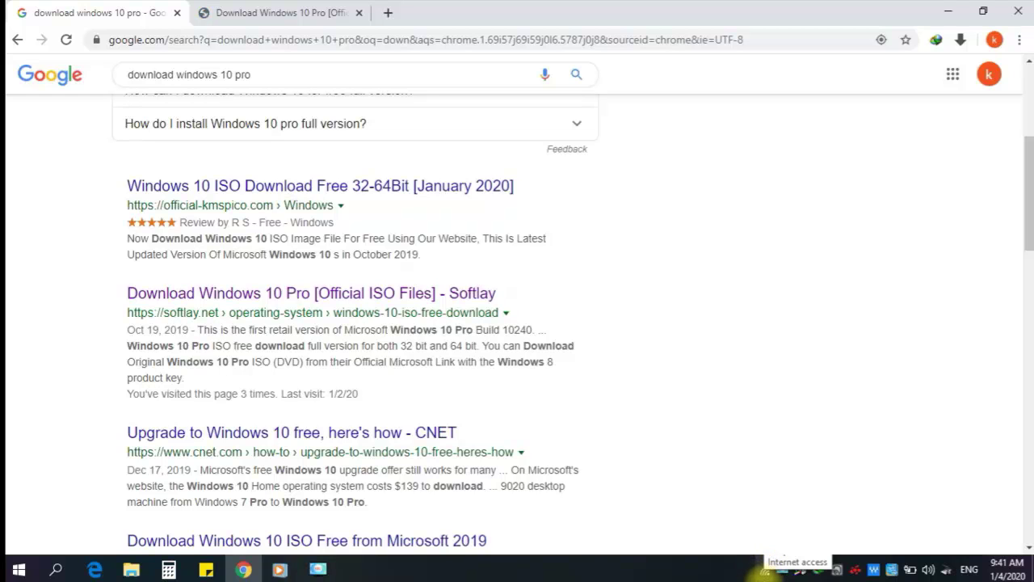
left_click(247, 12)
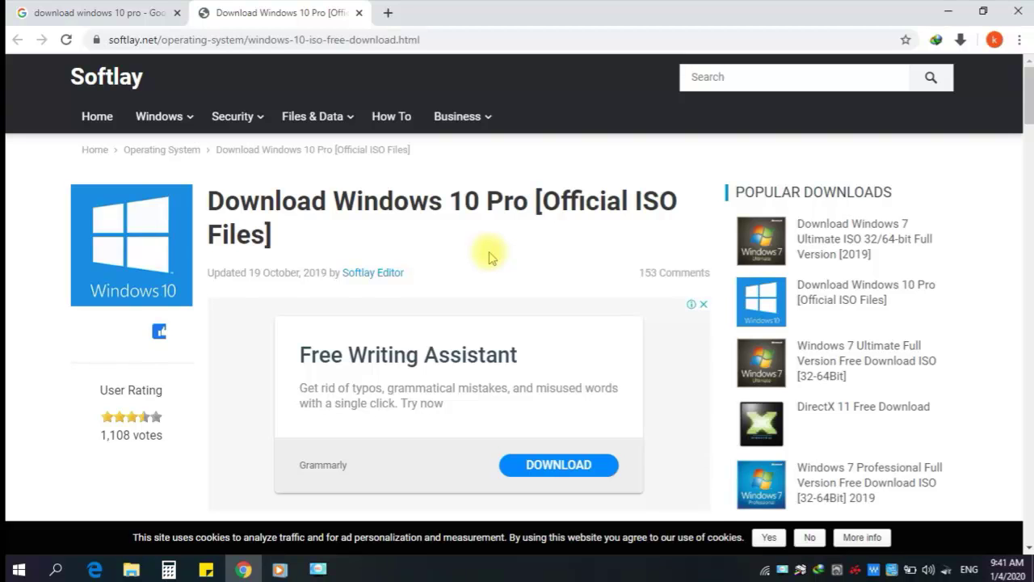
Step: Request the x64 Windows 10 Pro 10240 ISO from the Softlay page, but cancel the file transfer and dismiss the Facebook popup
scroll(489, 257, "down", 2)
scroll(489, 257, "down", 5)
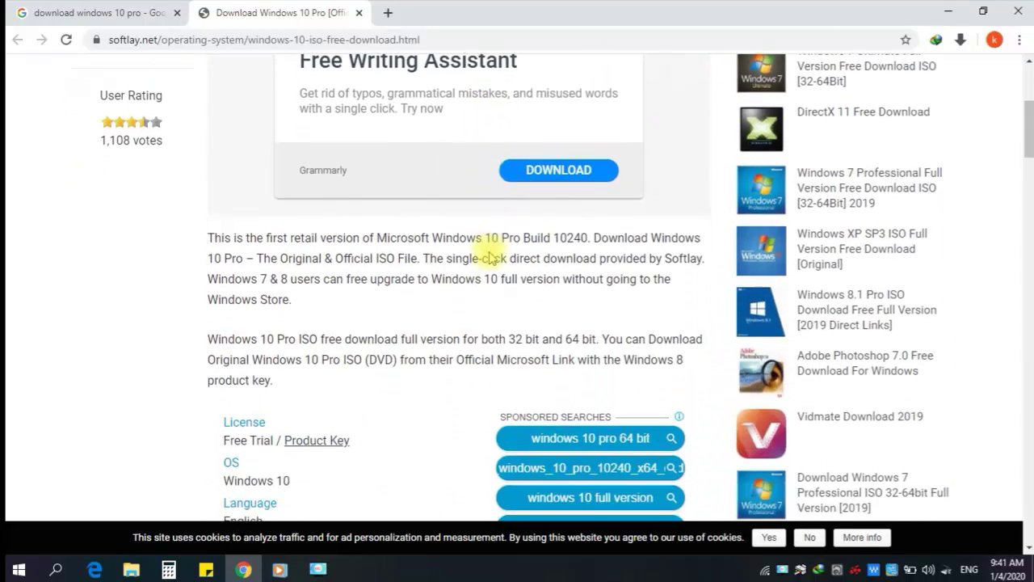
scroll(489, 257, "down", 2)
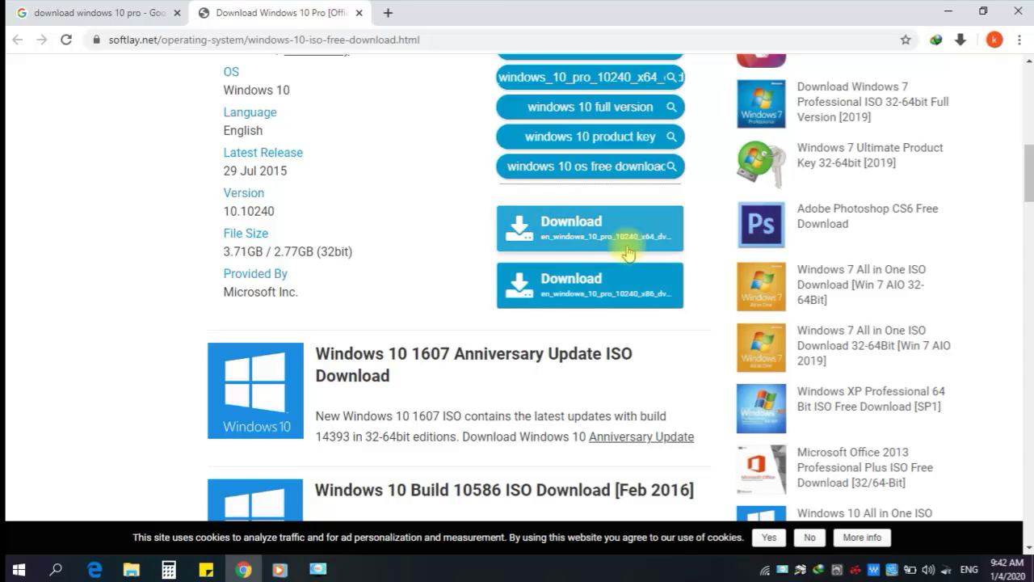
left_click(580, 232)
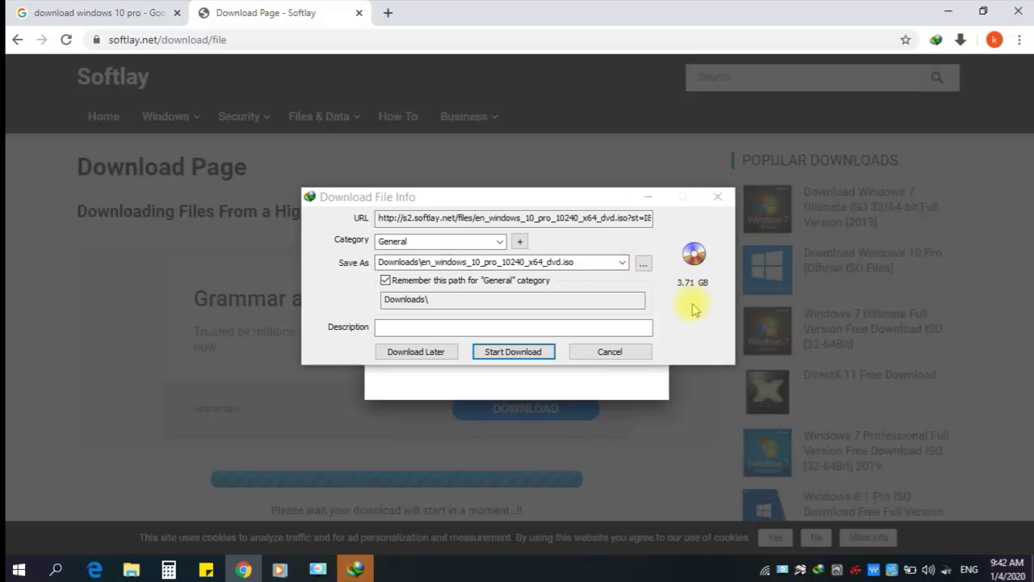
left_click(610, 353)
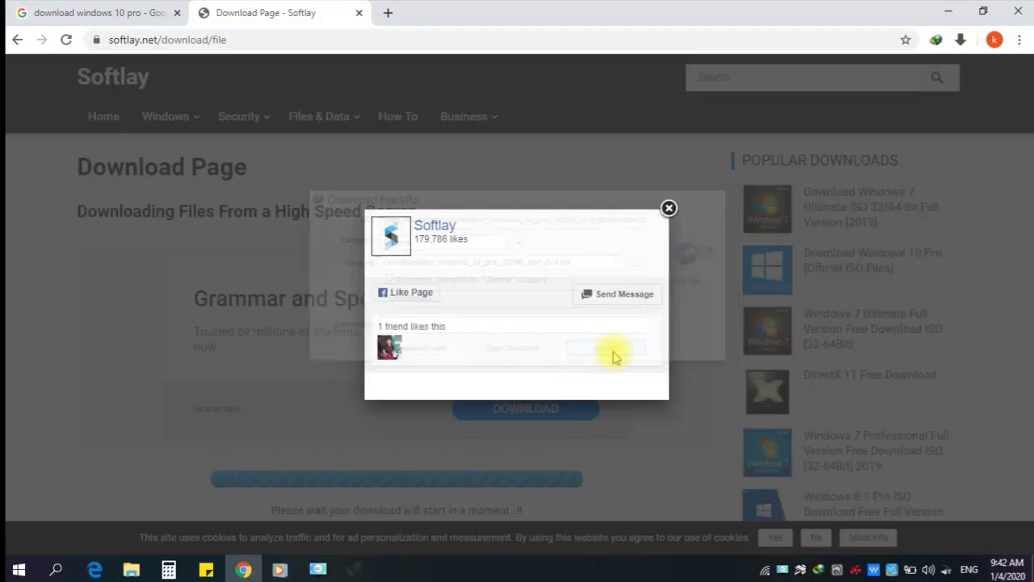
left_click(670, 208)
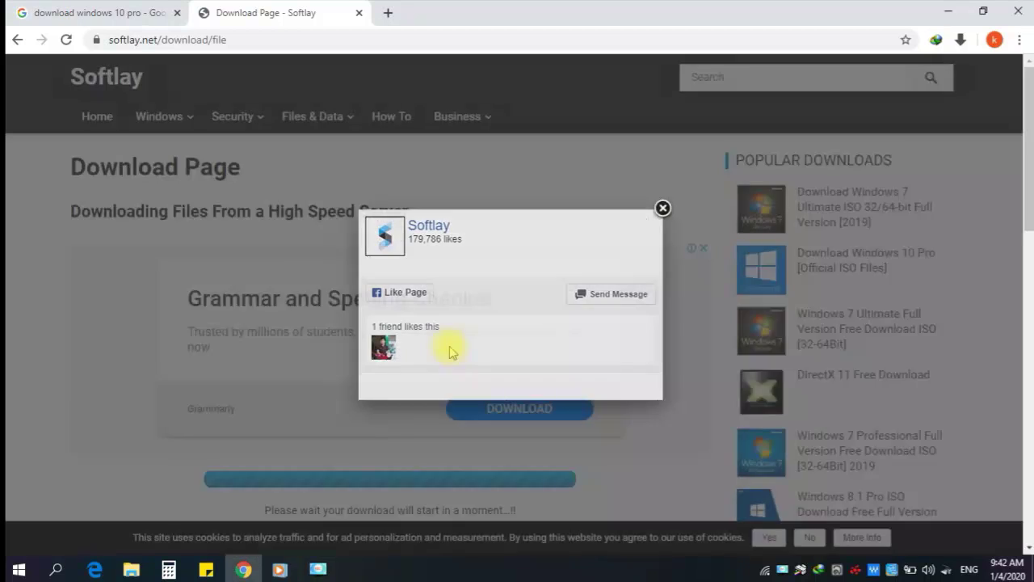
Step: Switch to File Explorer, open the Windows folder on Local Disk (D:), and refresh its contents
left_click(131, 570)
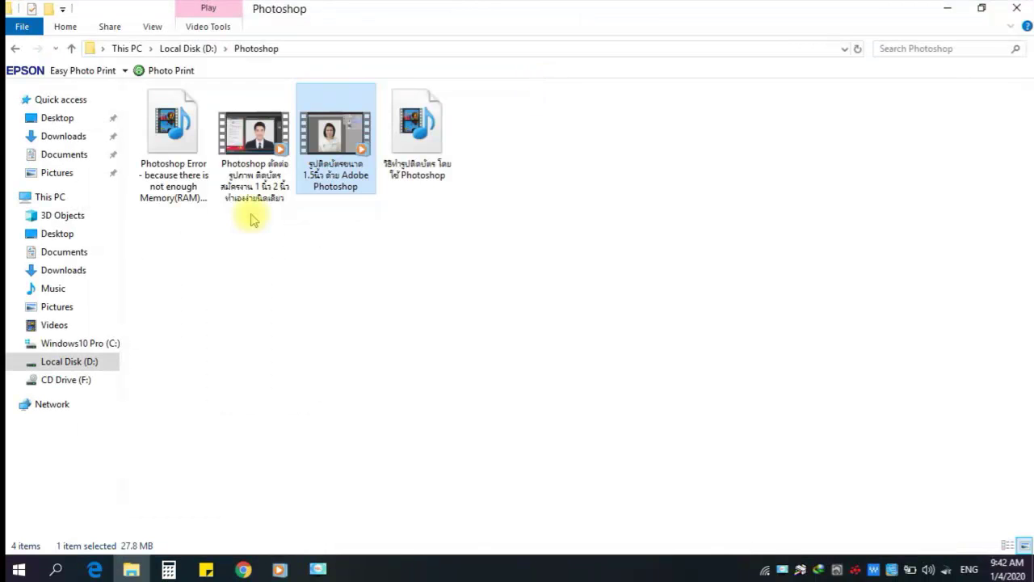
left_click(73, 366)
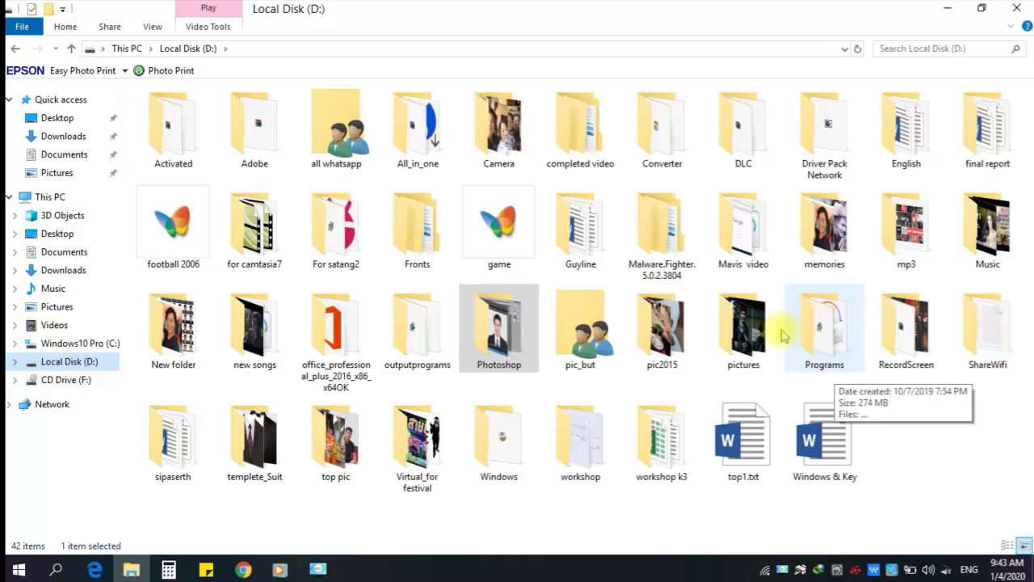
double_click(500, 440)
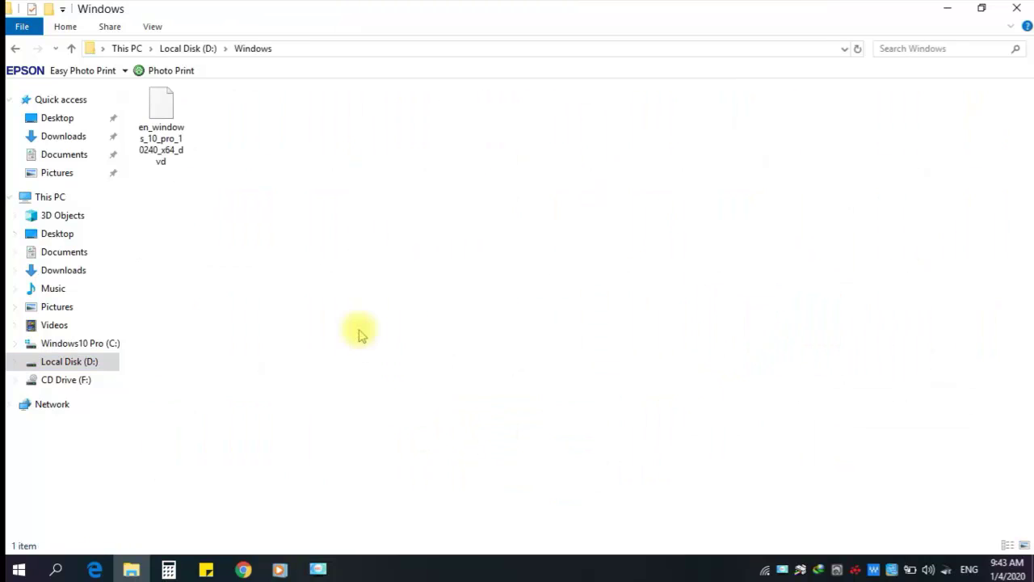
right_click(259, 193)
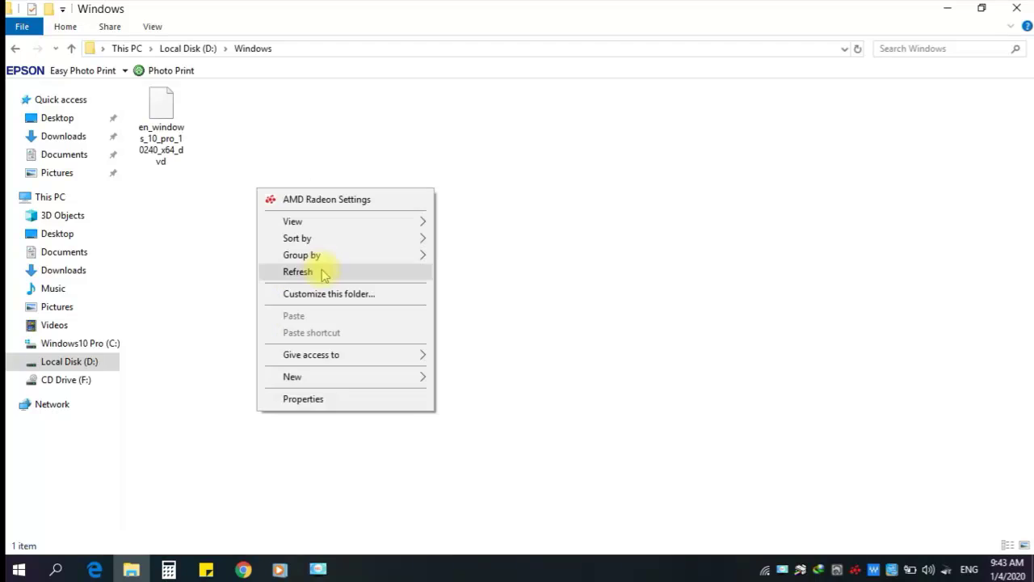
left_click(323, 270)
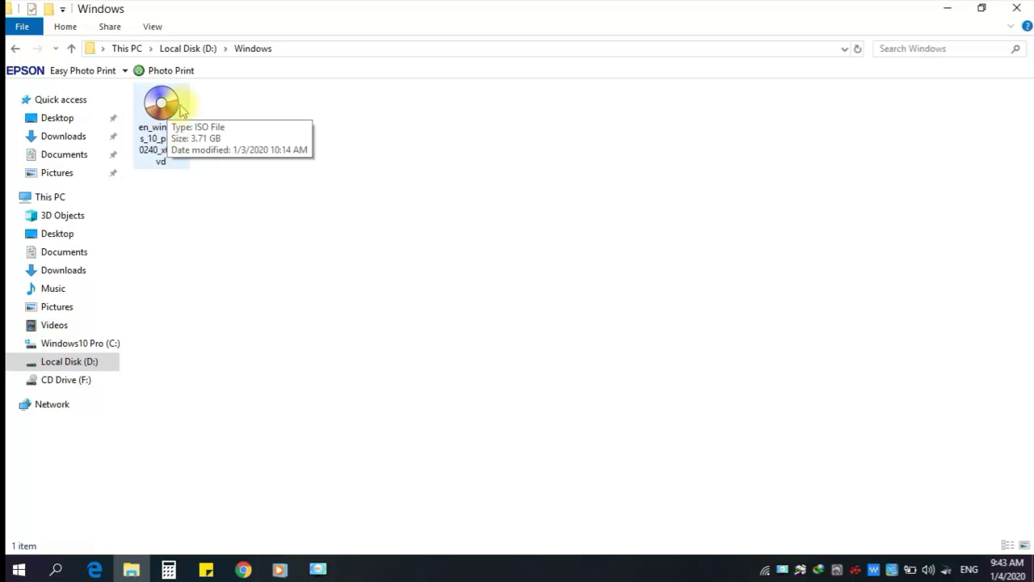
right_click(372, 144)
left_click(311, 215)
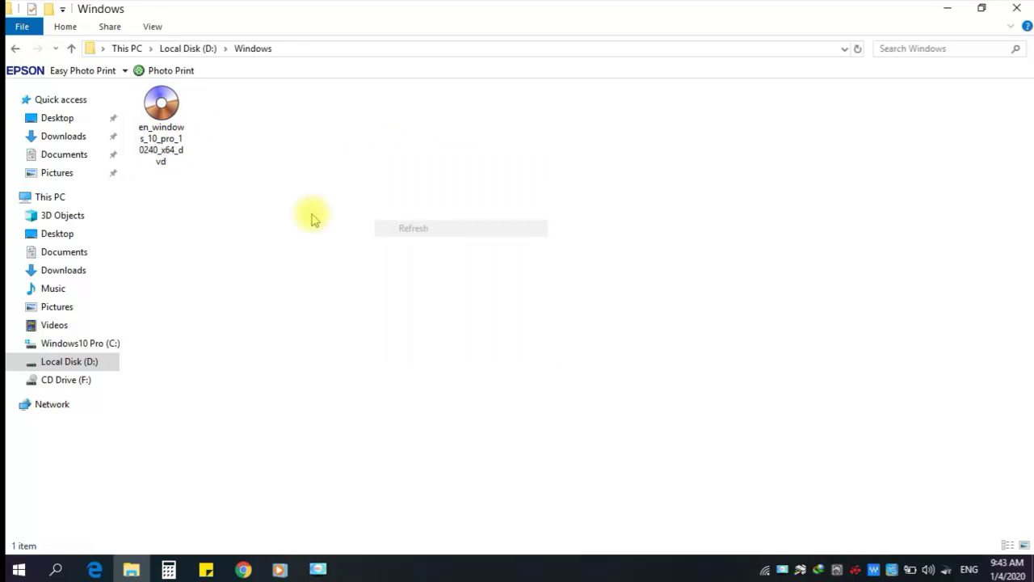